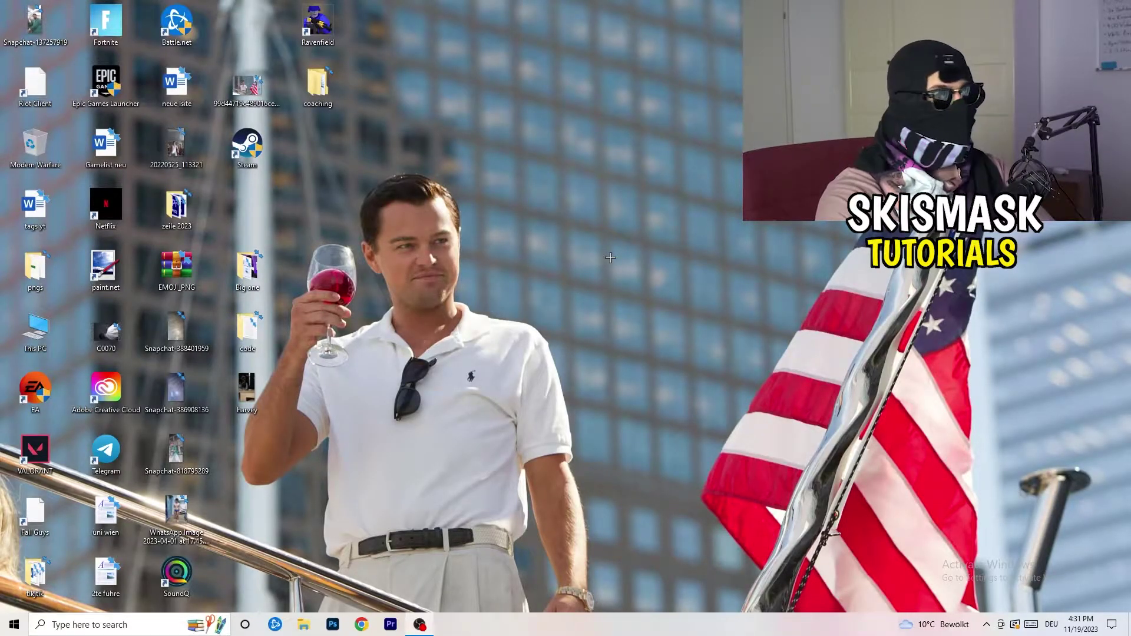
Open NVIDIA Control Panel from the desktop menu to its Change Resolution page at 1920 × 1080
right_click(607, 209)
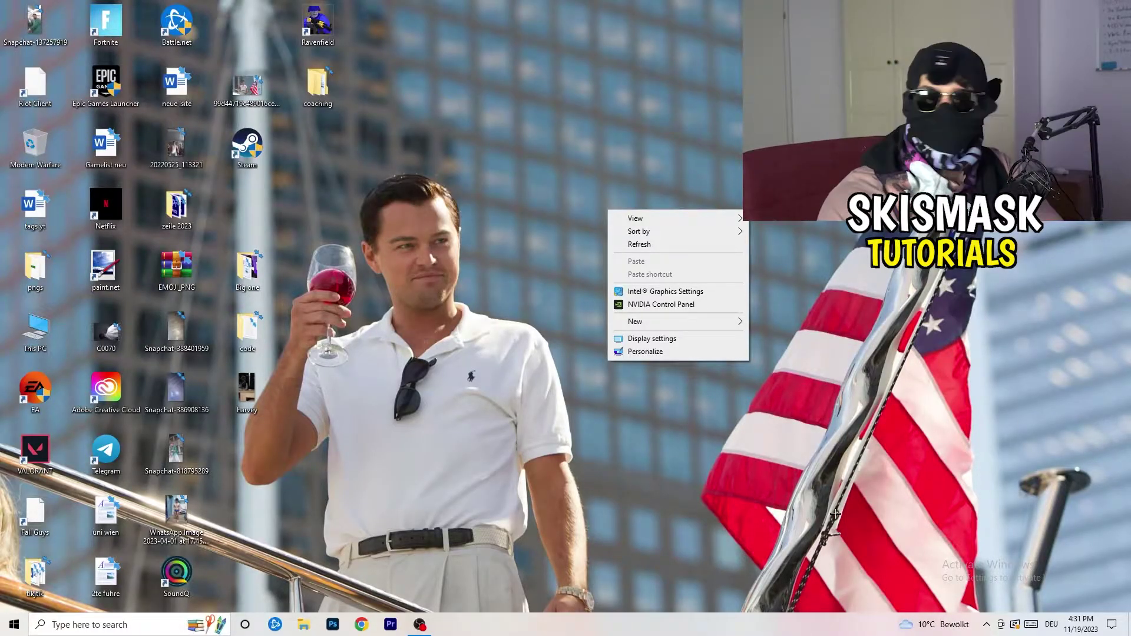
left_click(661, 304)
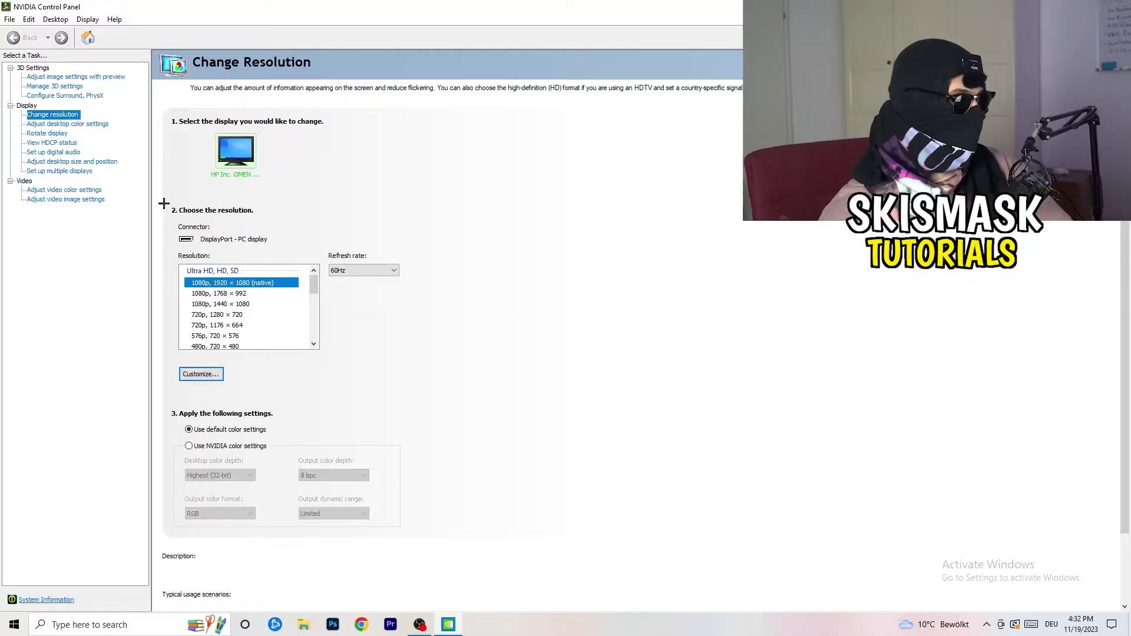
left_click(201, 374)
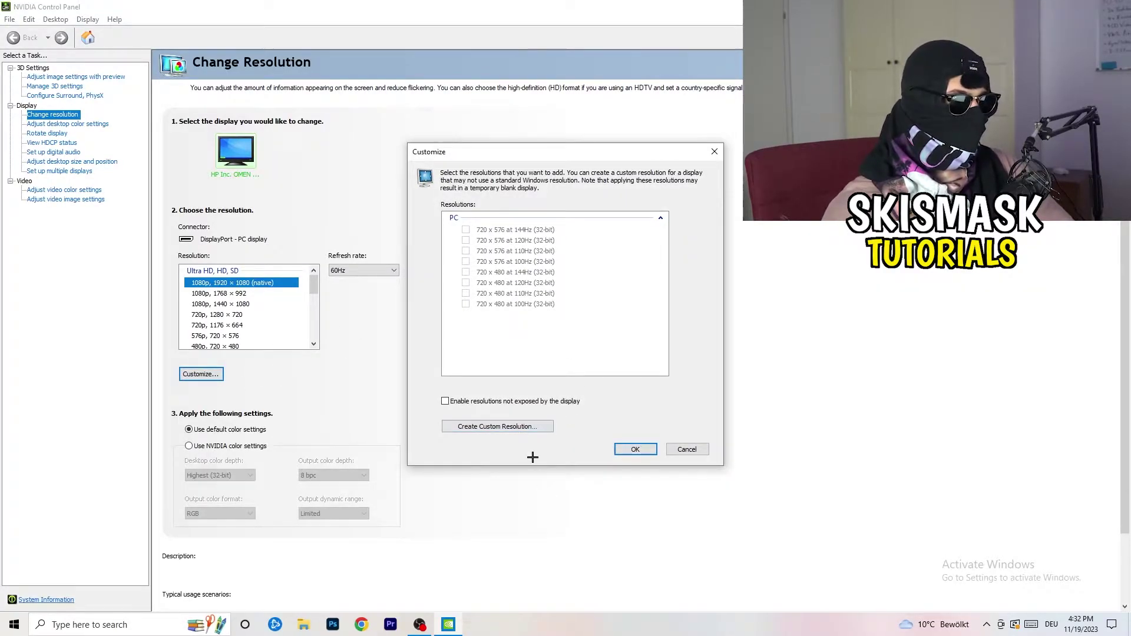
left_click(517, 424)
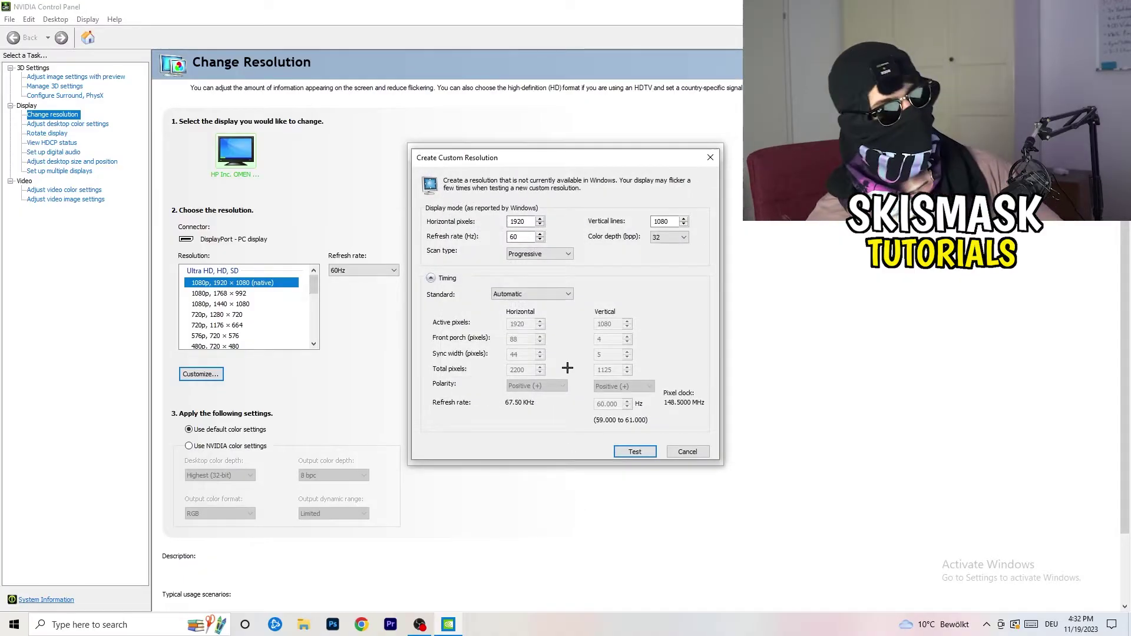
double_click(526, 222)
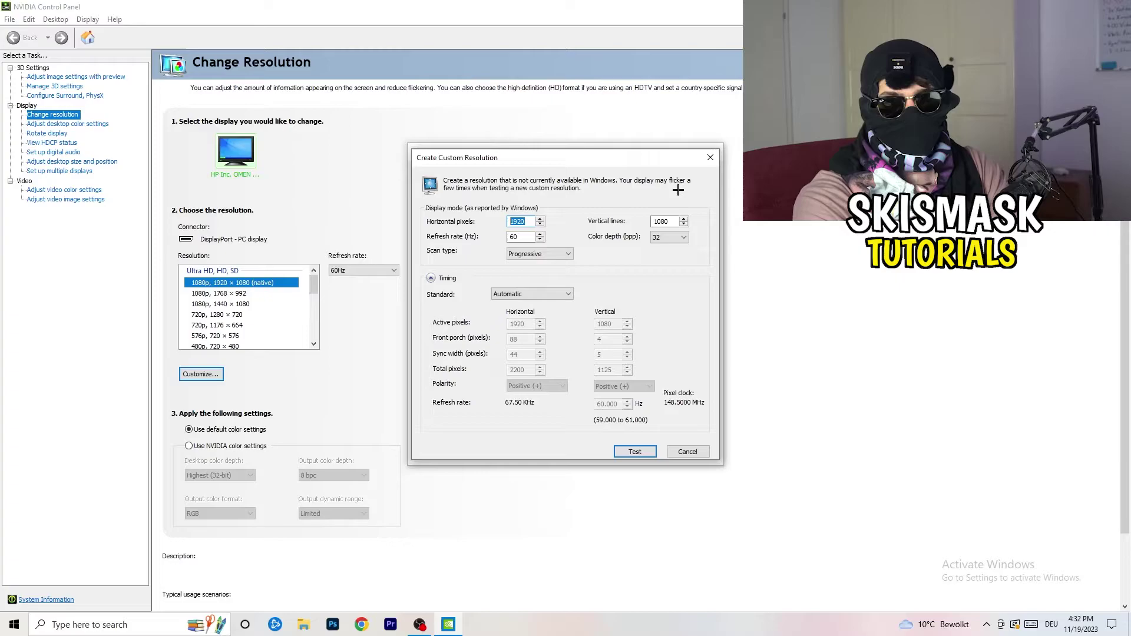
type("1140")
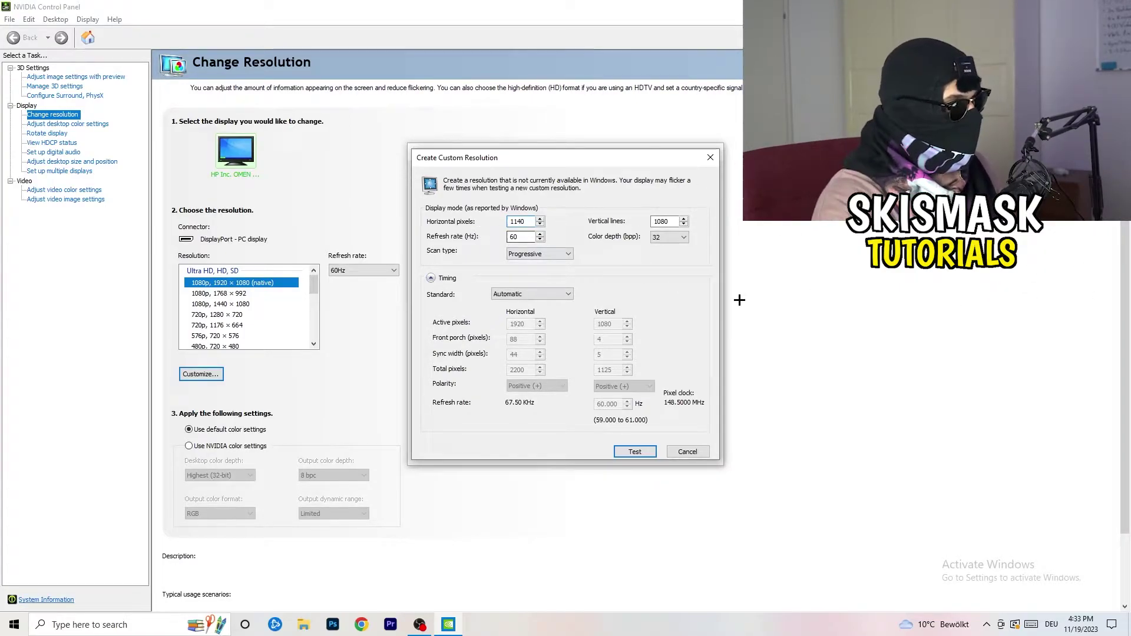
key("BackSpace")
key("BackSpace")
key("BackSpace")
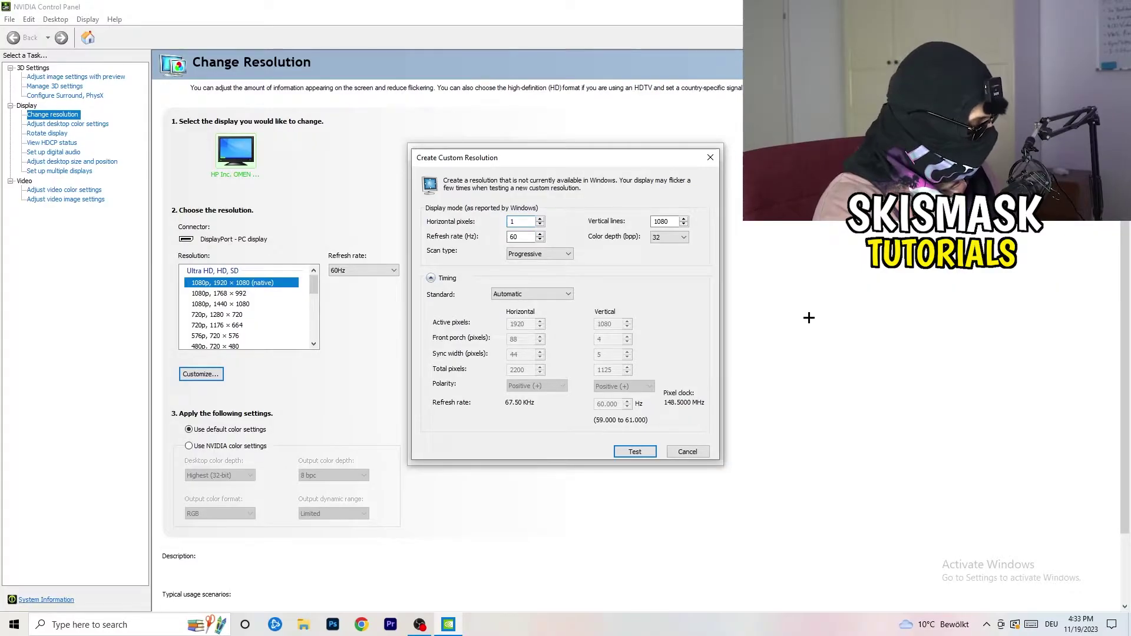
type("440")
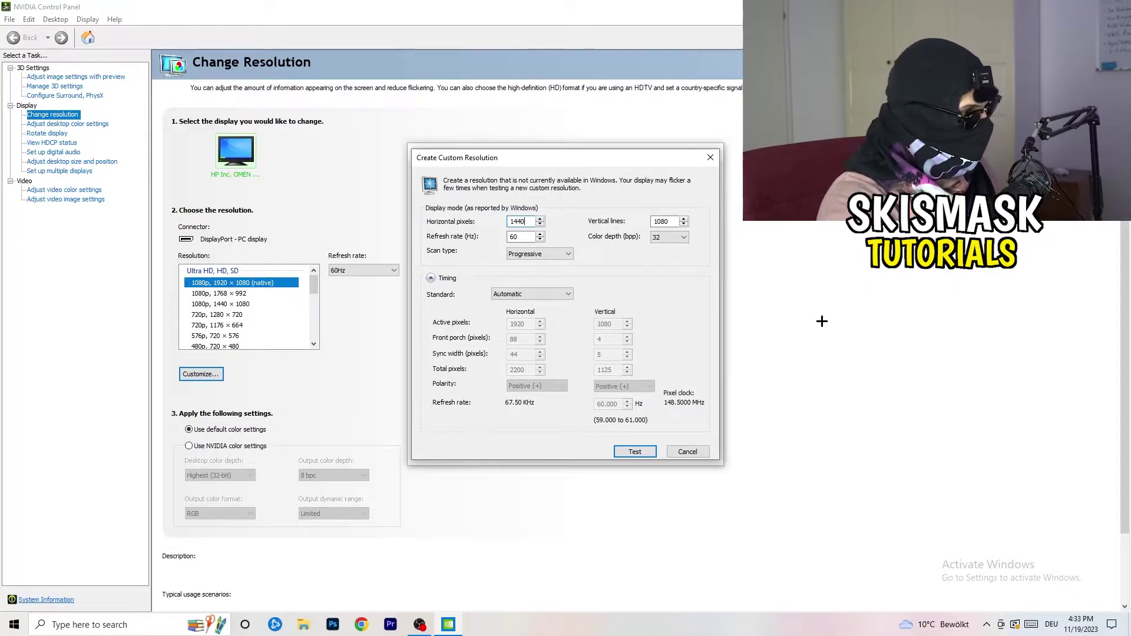
left_click(669, 223)
key("BackSpace")
key("BackSpace")
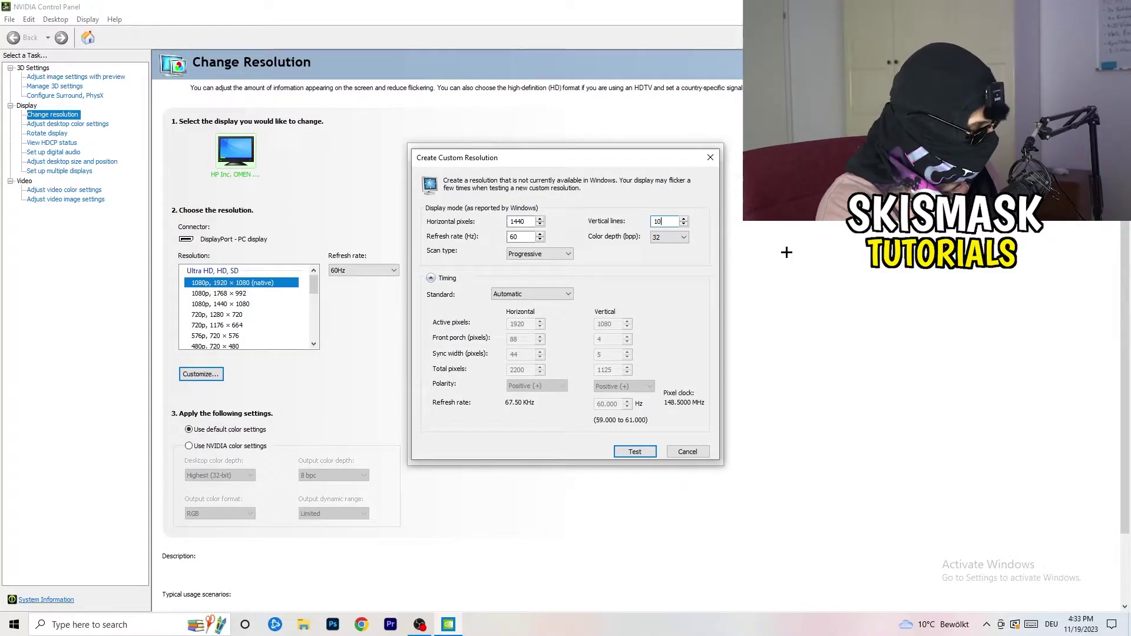
type("40")
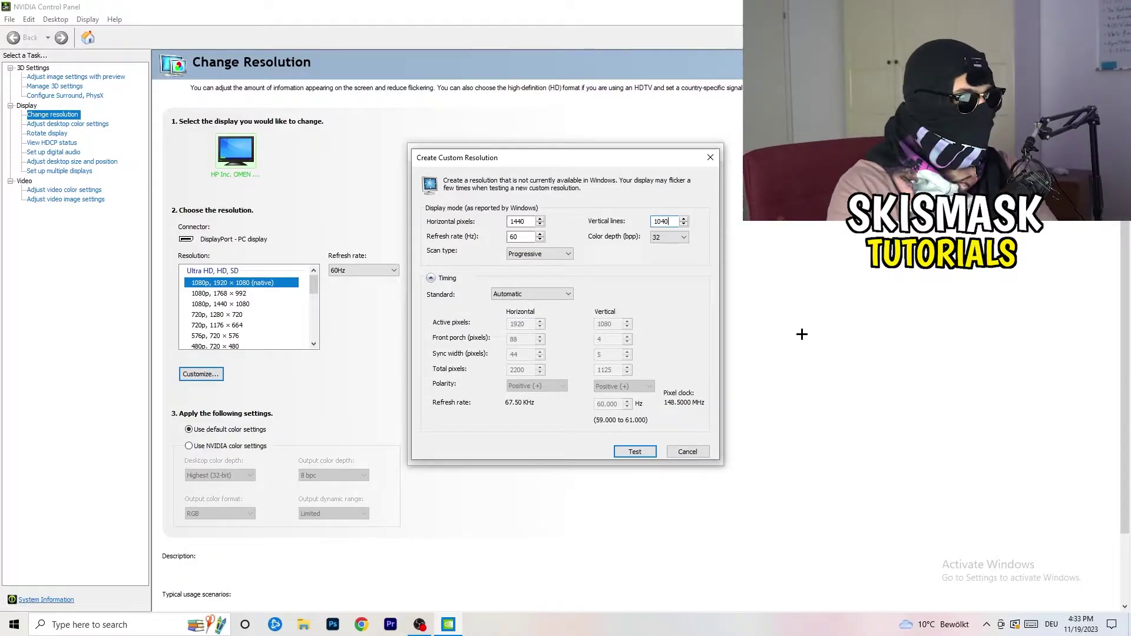
left_click(533, 253)
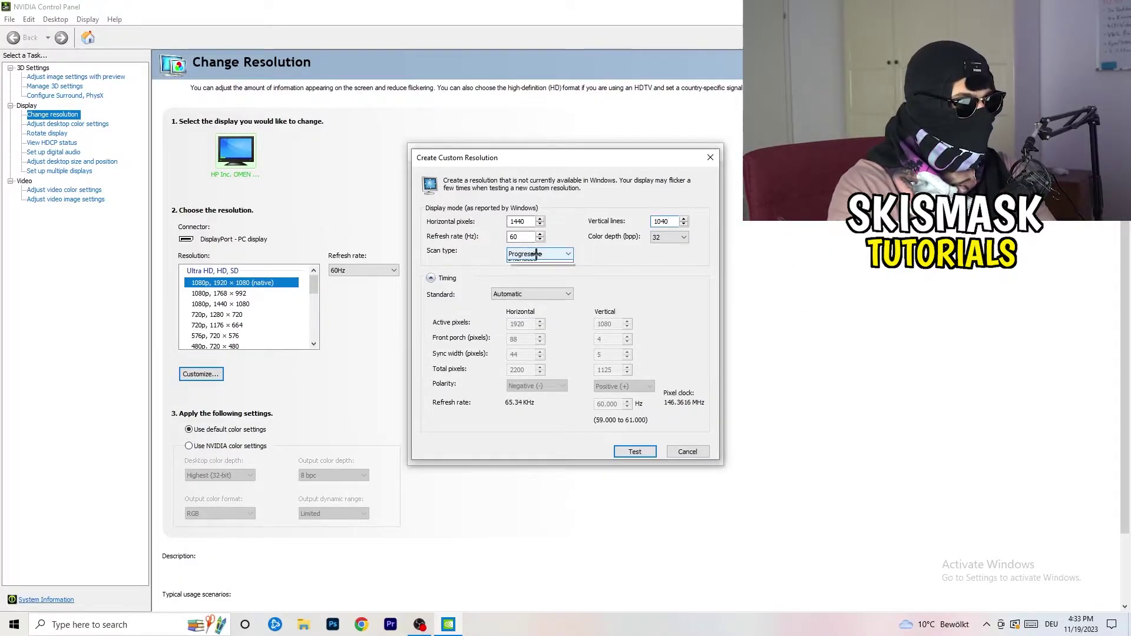
left_click(614, 252)
left_click(546, 295)
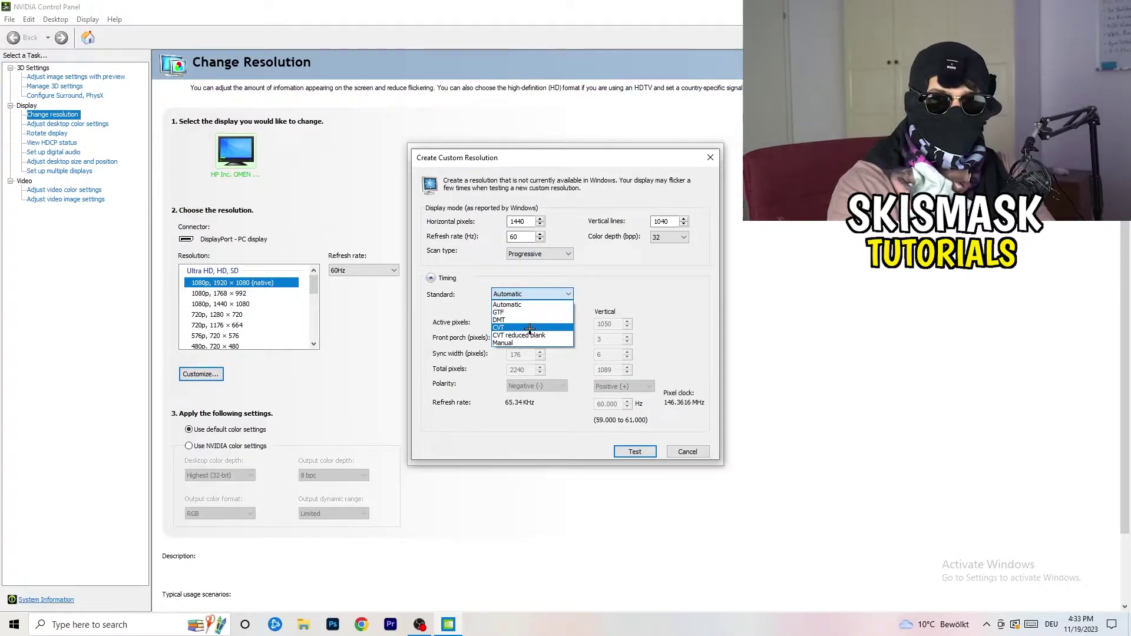
left_click(623, 301)
left_click(529, 296)
left_click(525, 353)
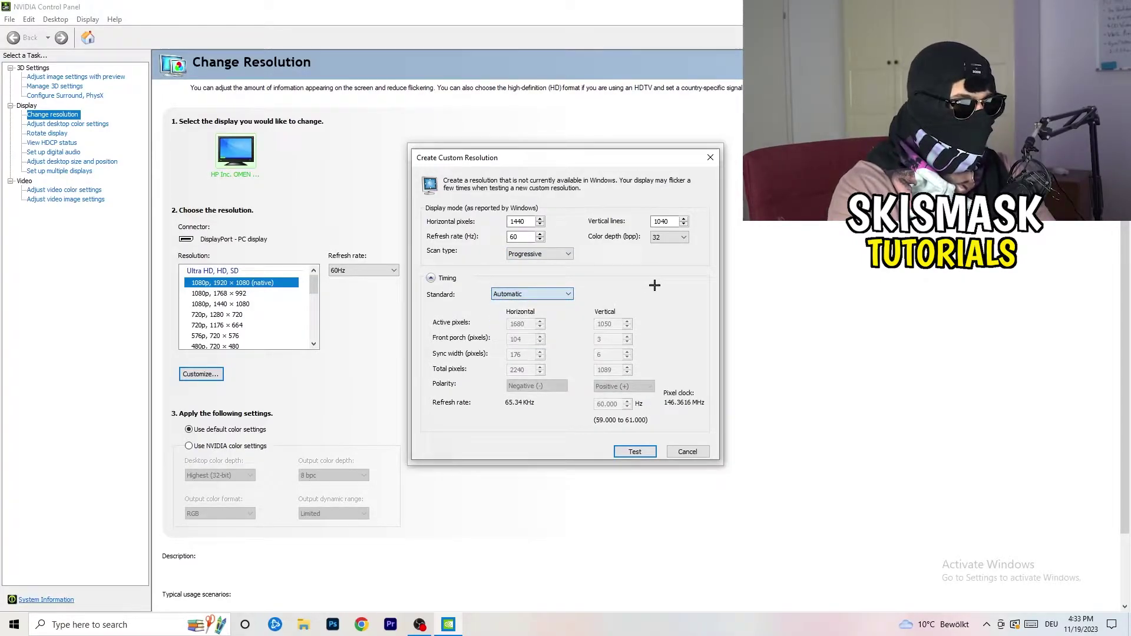
left_click(529, 295)
left_click(527, 340)
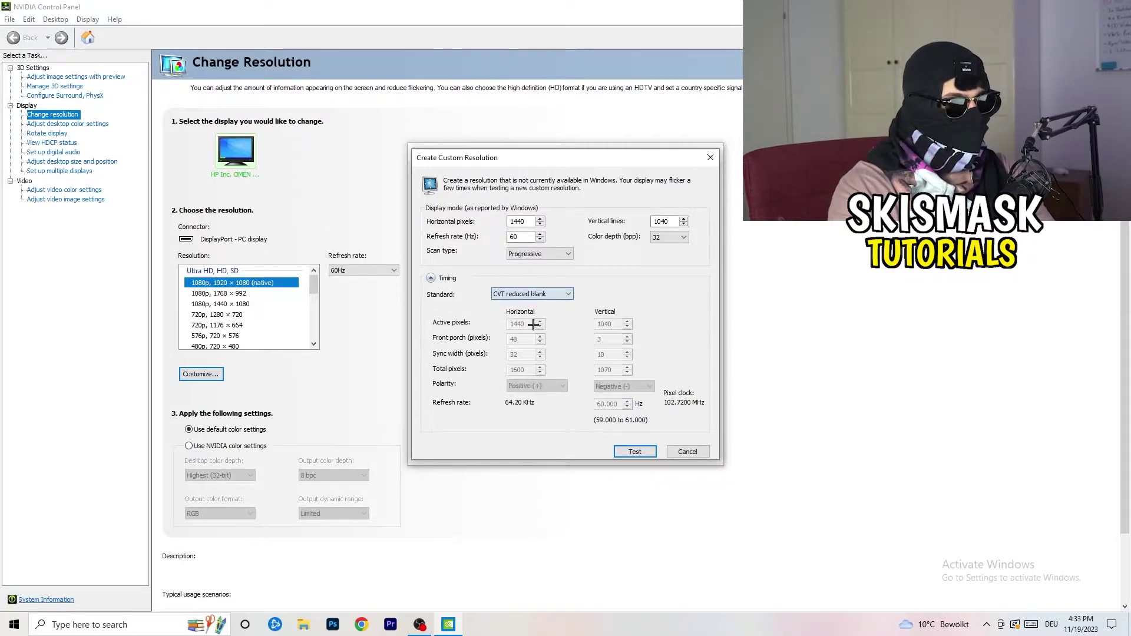
left_click(715, 154)
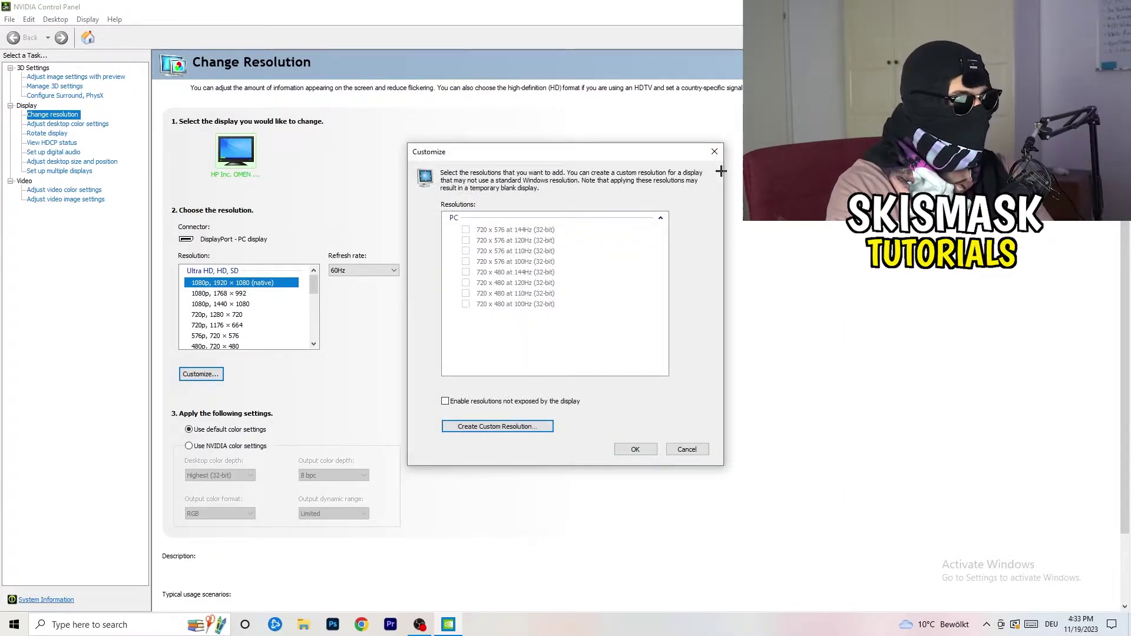
left_click(716, 152)
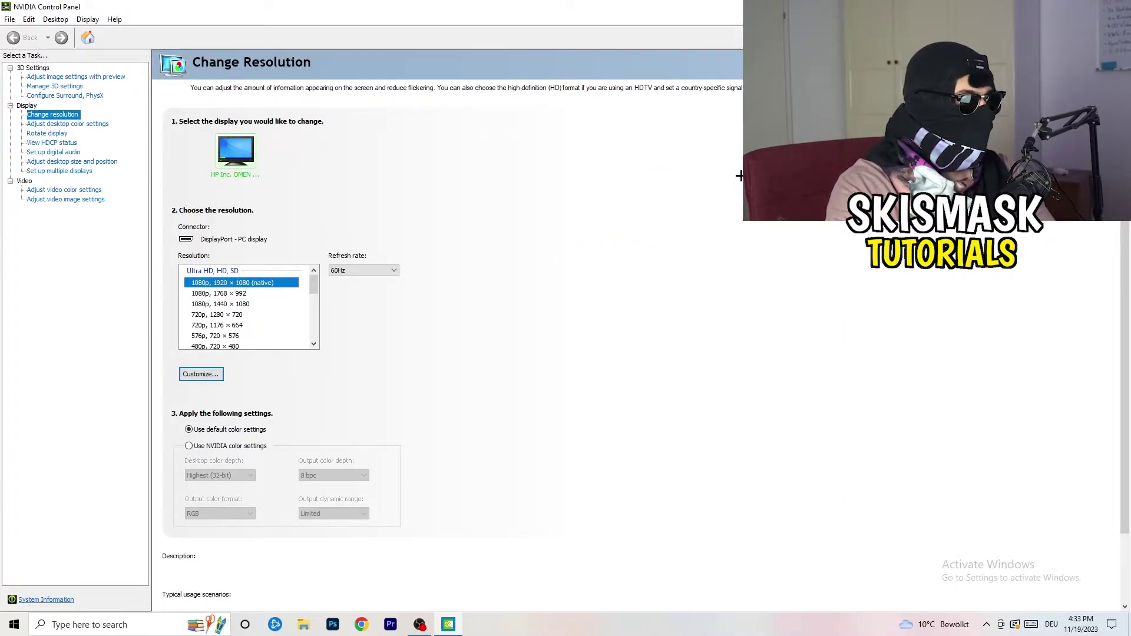
Close NVIDIA Control Panel and bring up the System Display page in Windows Settings
key("alt+F4")
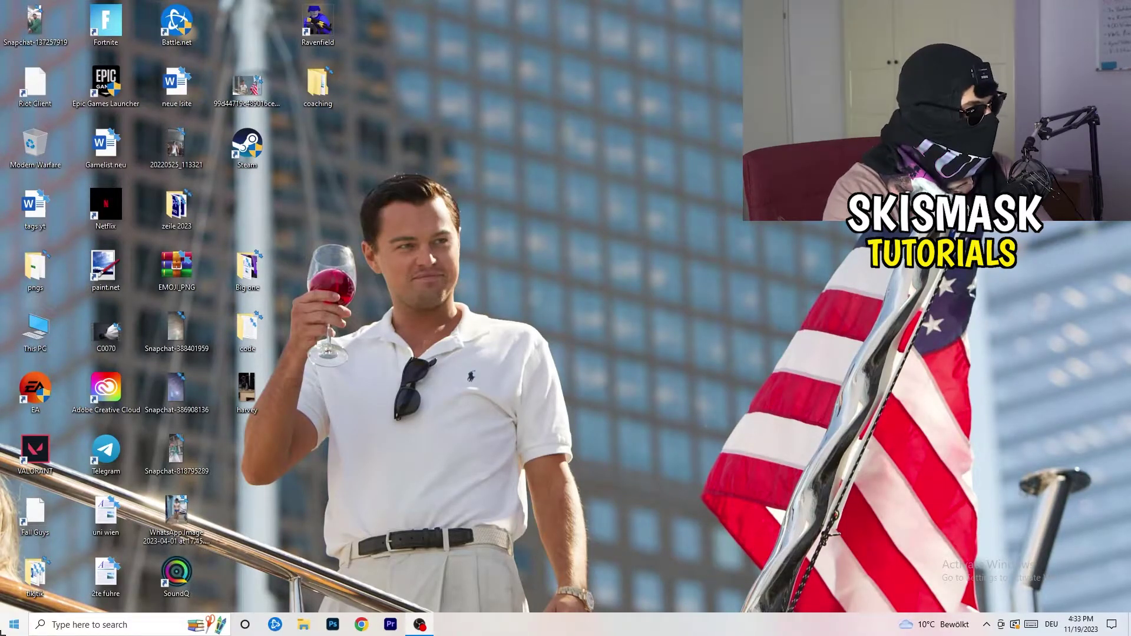
left_click(14, 625)
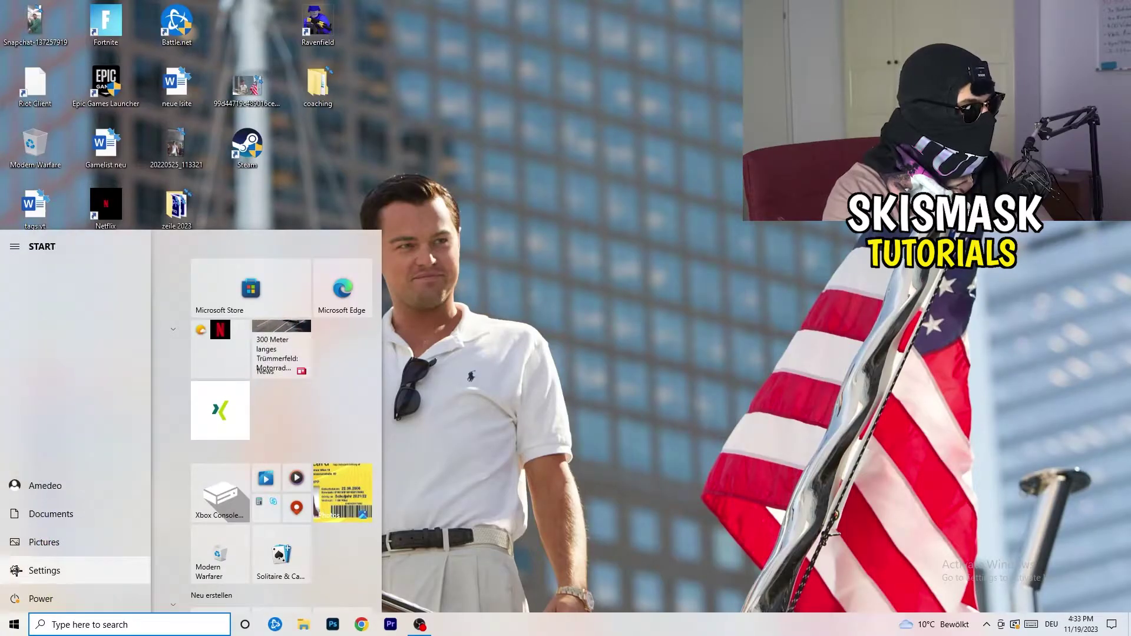
left_click(15, 571)
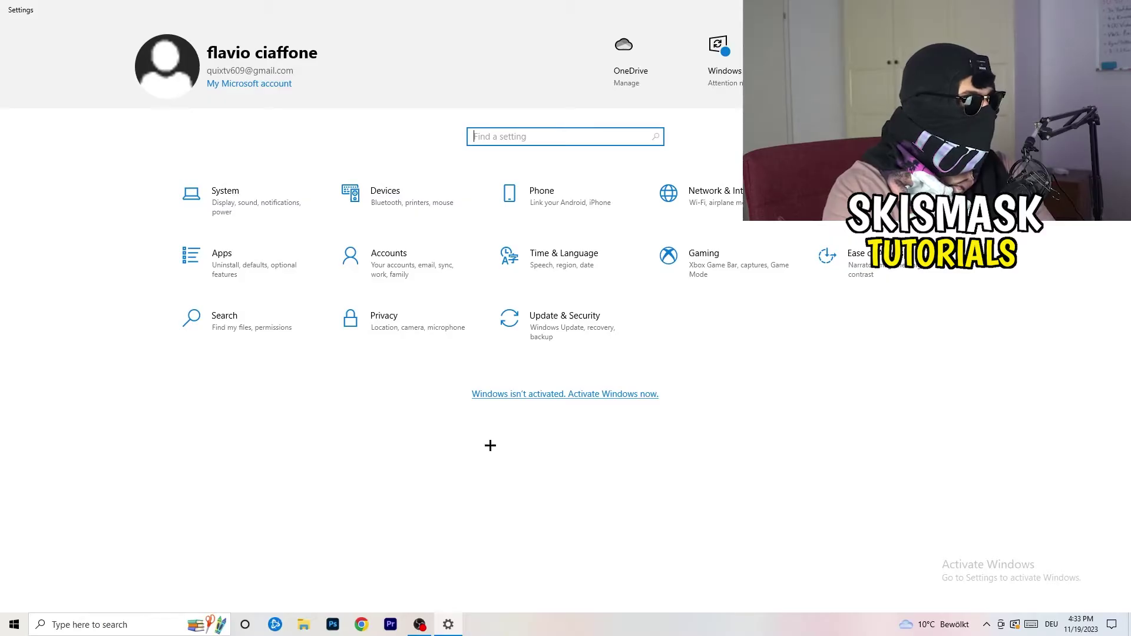
left_click(247, 213)
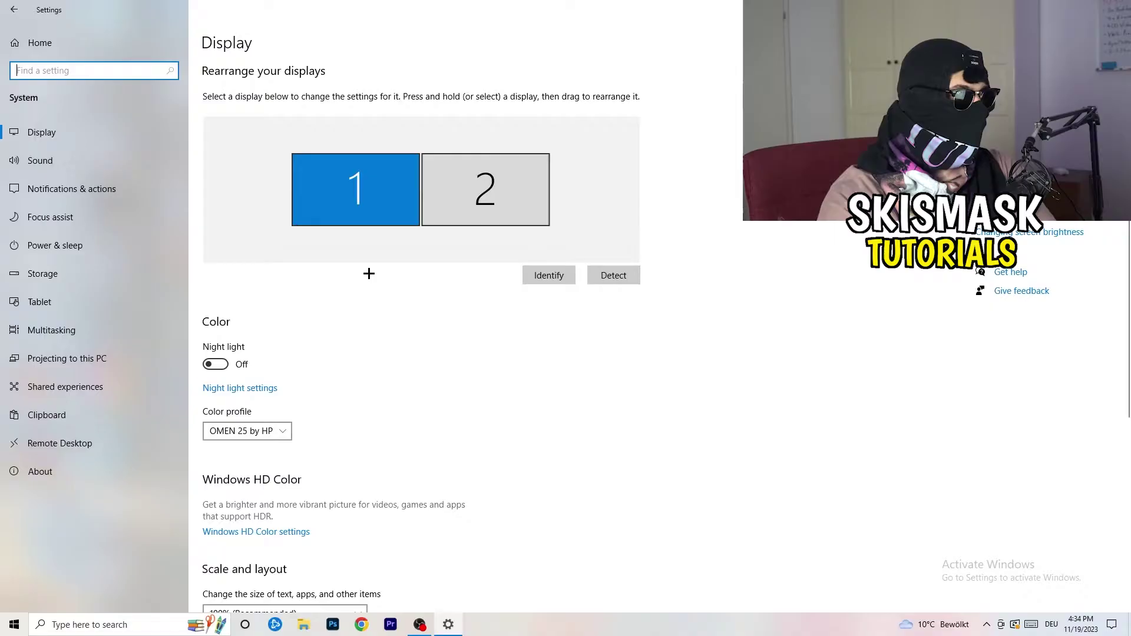
Confirm 1920 × 1080 resolution with scaling kept at 100%, then return to Settings home
scroll(371, 277, "down", 4)
left_click(265, 156)
left_click(265, 157)
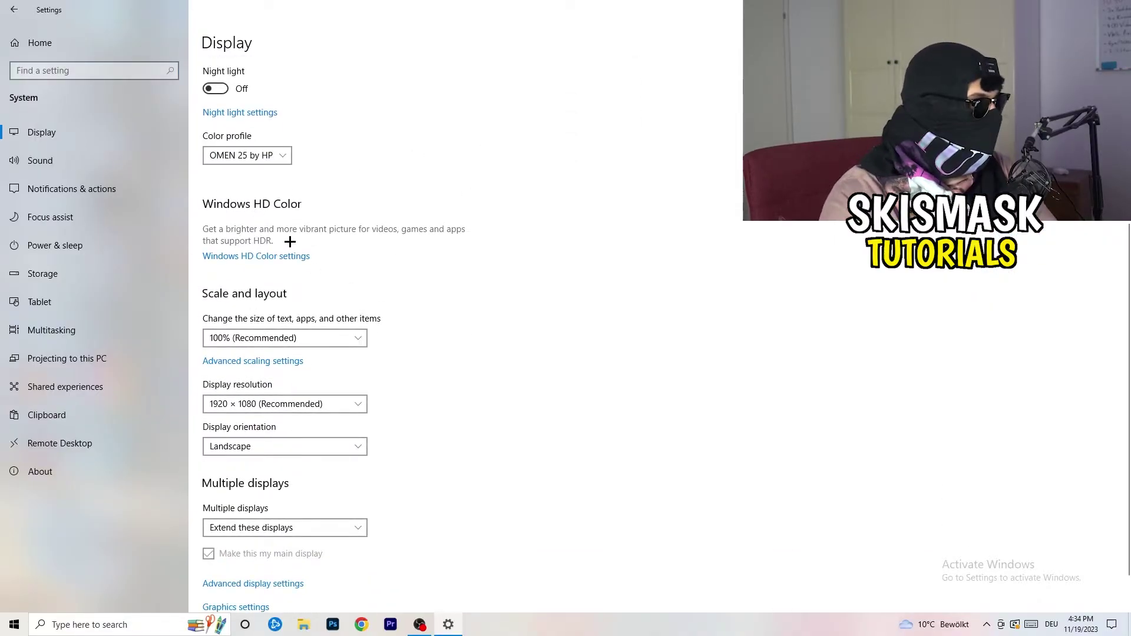
scroll(282, 259, "down", 1)
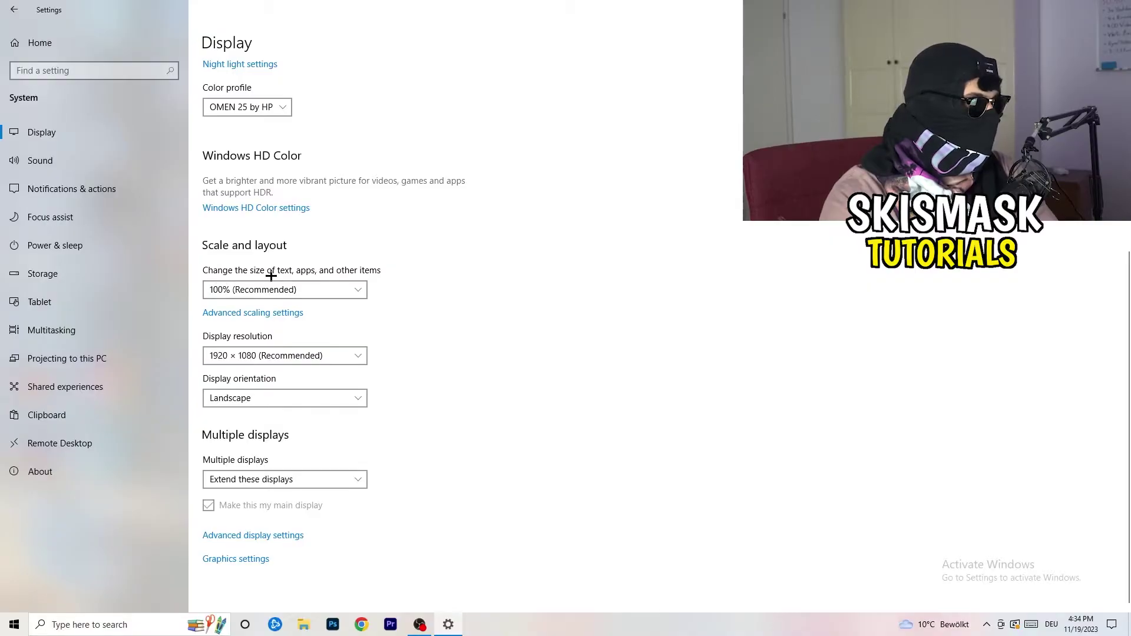
left_click(354, 289)
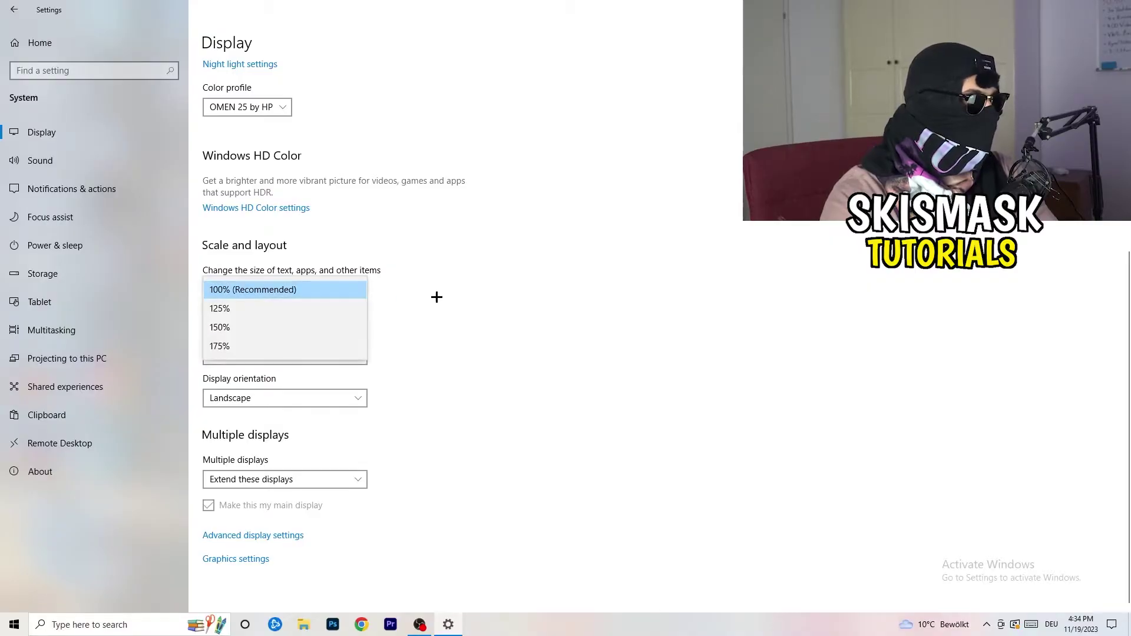
left_click(555, 277)
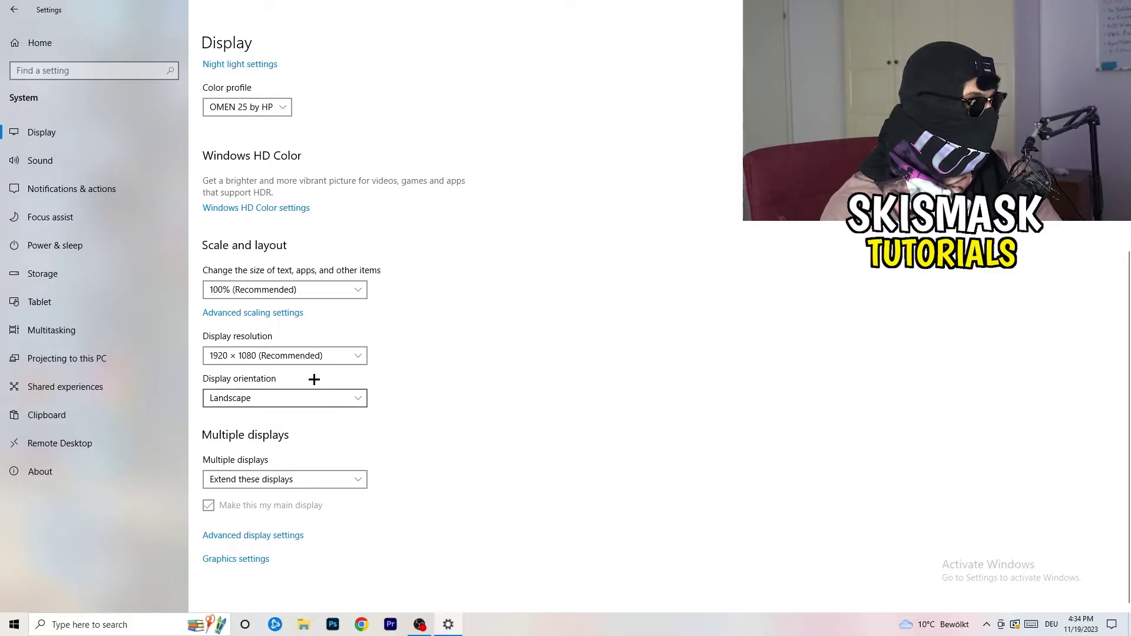
left_click(13, 10)
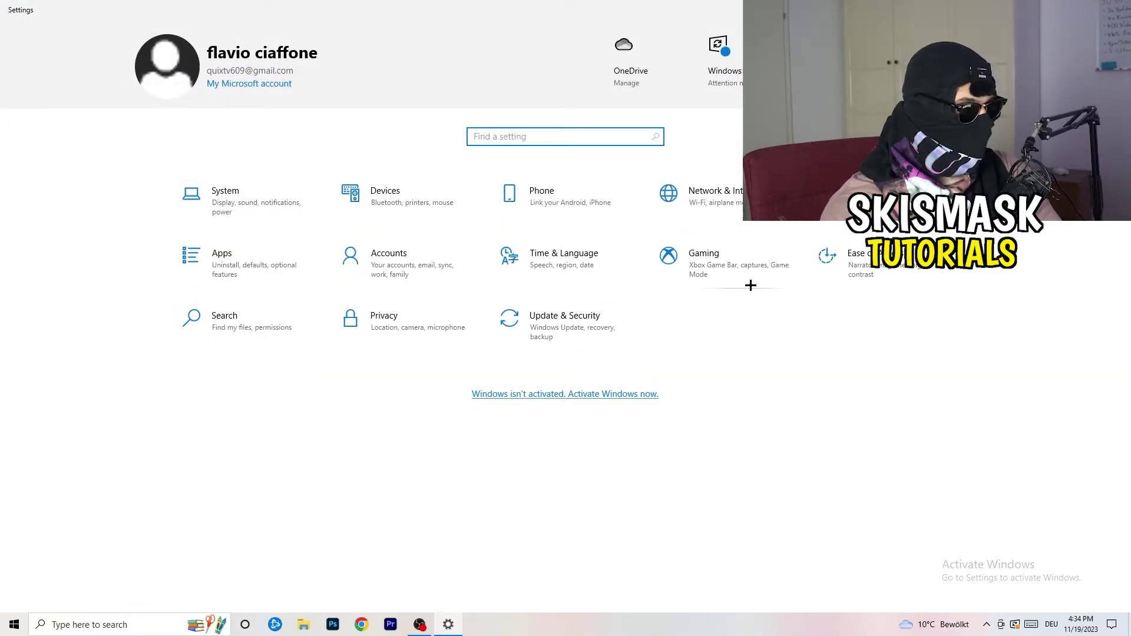
Switch off Xbox Game Bar in Gaming settings and view the Game Mode page
left_click(724, 285)
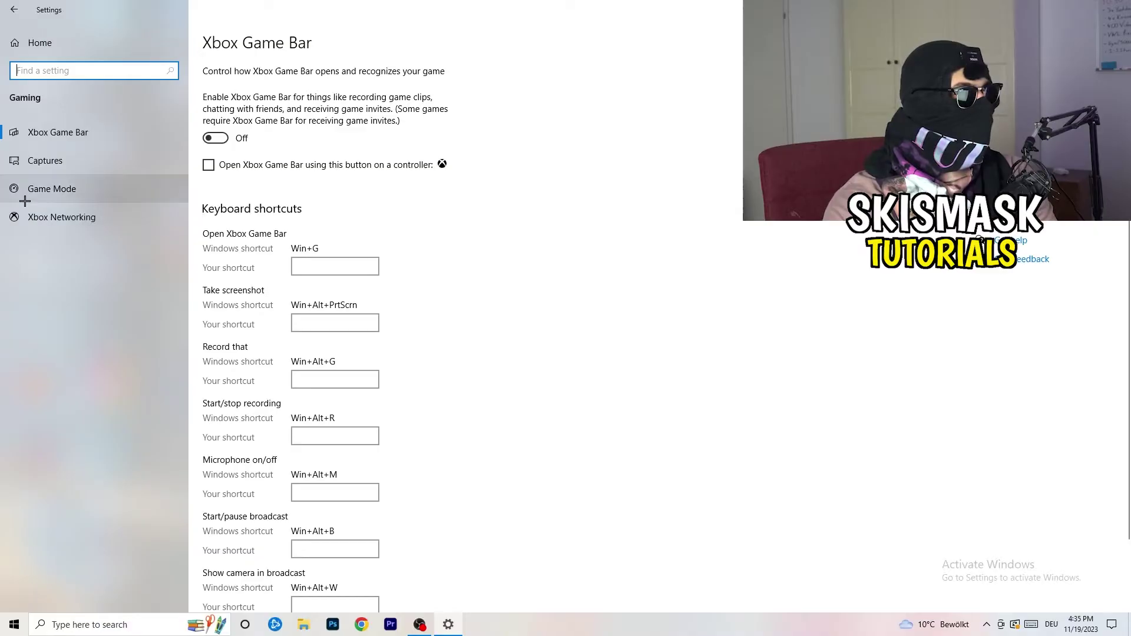
left_click(59, 189)
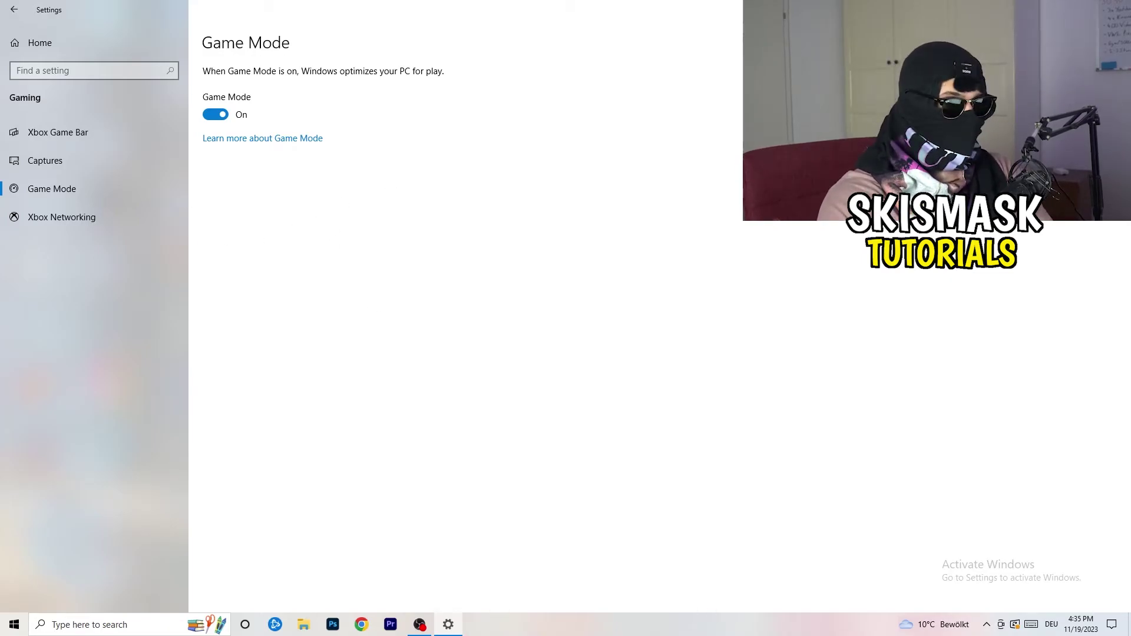
Leave Game Mode on and close Windows Settings with Alt+F4
key("alt+F4")
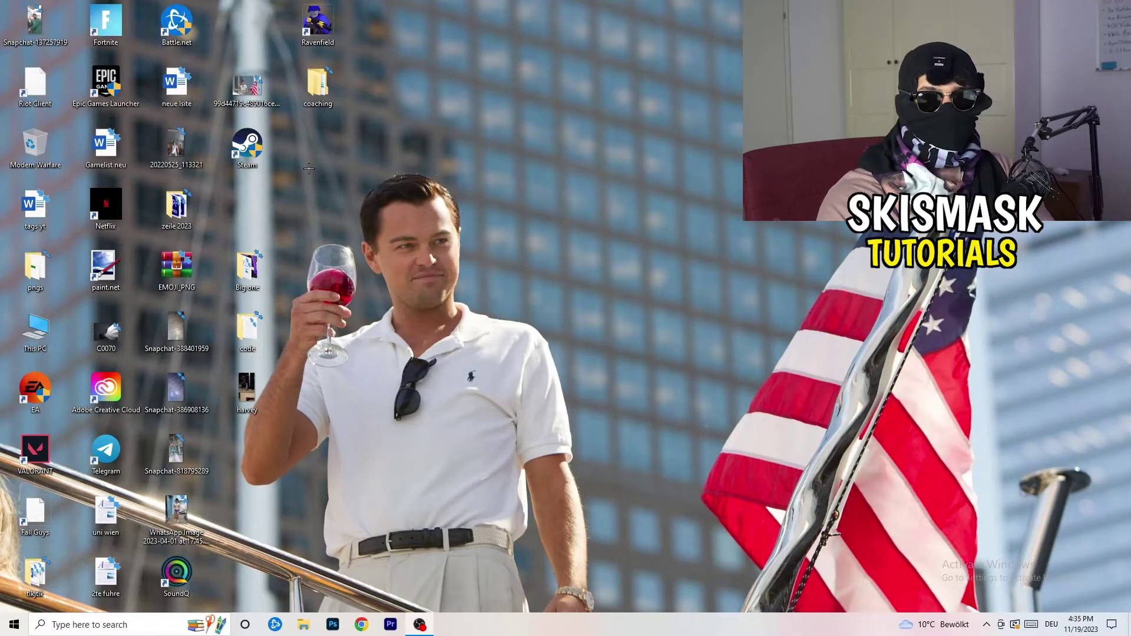
Make the Steam shortcut run in Windows 8 compatibility mode as administrator and save
left_click_drag(247, 148, 591, 245)
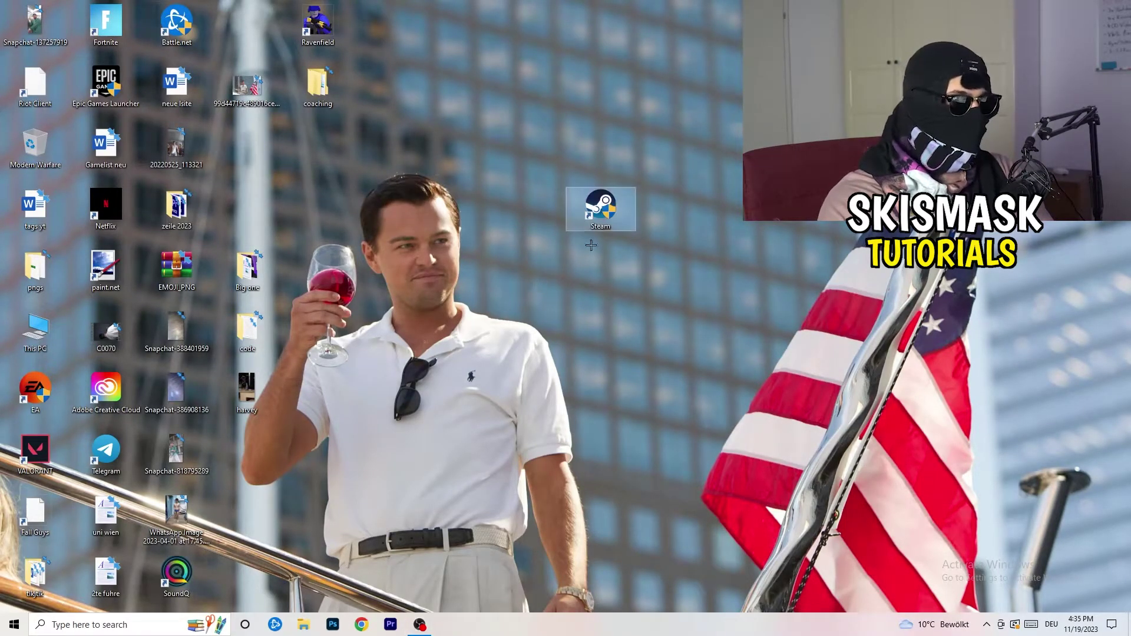
right_click(606, 205)
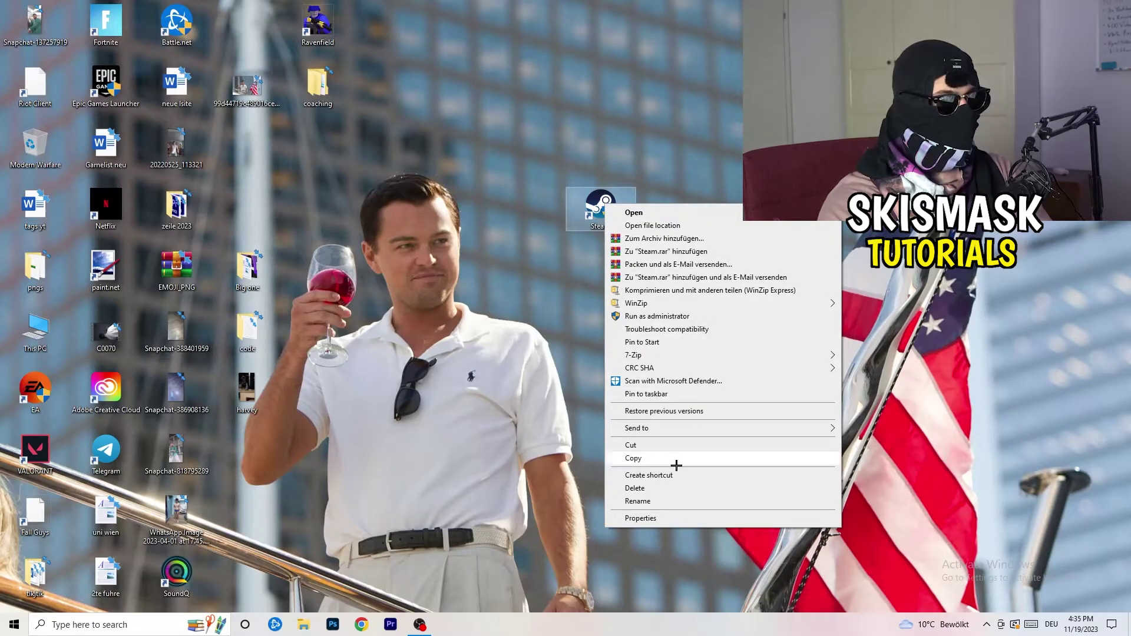
left_click(680, 518)
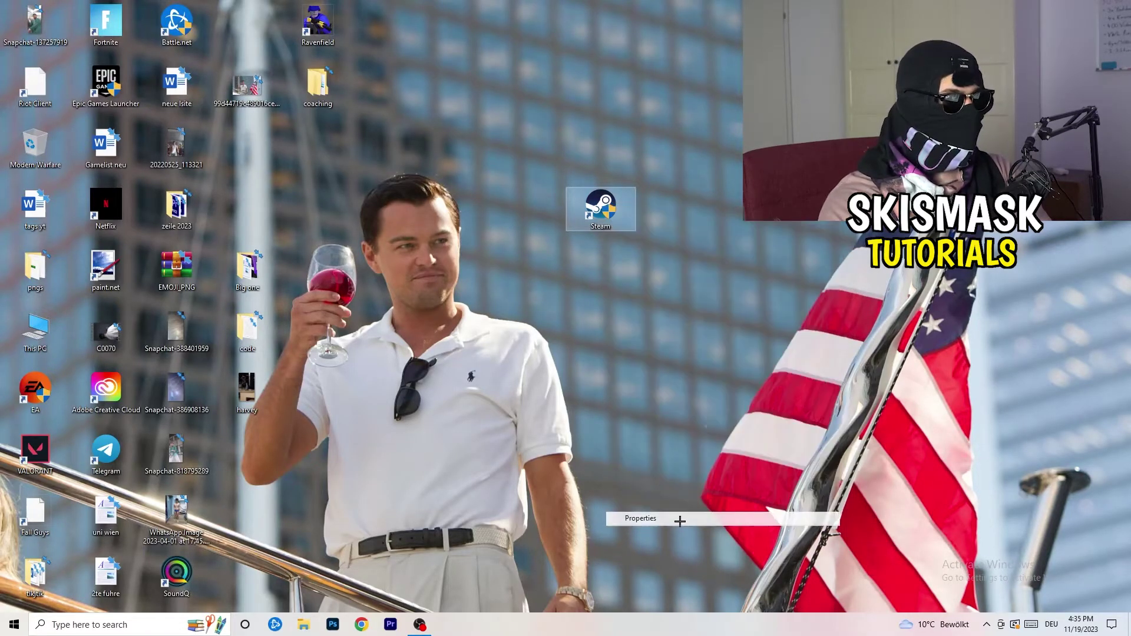
left_click_drag(666, 222, 485, 110)
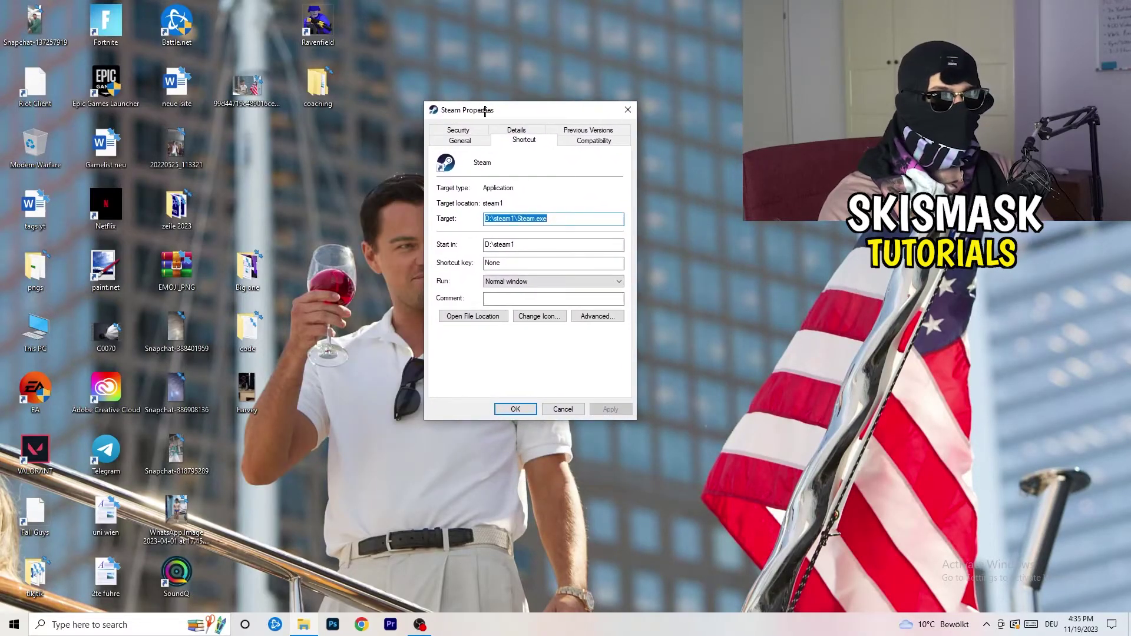
left_click(607, 142)
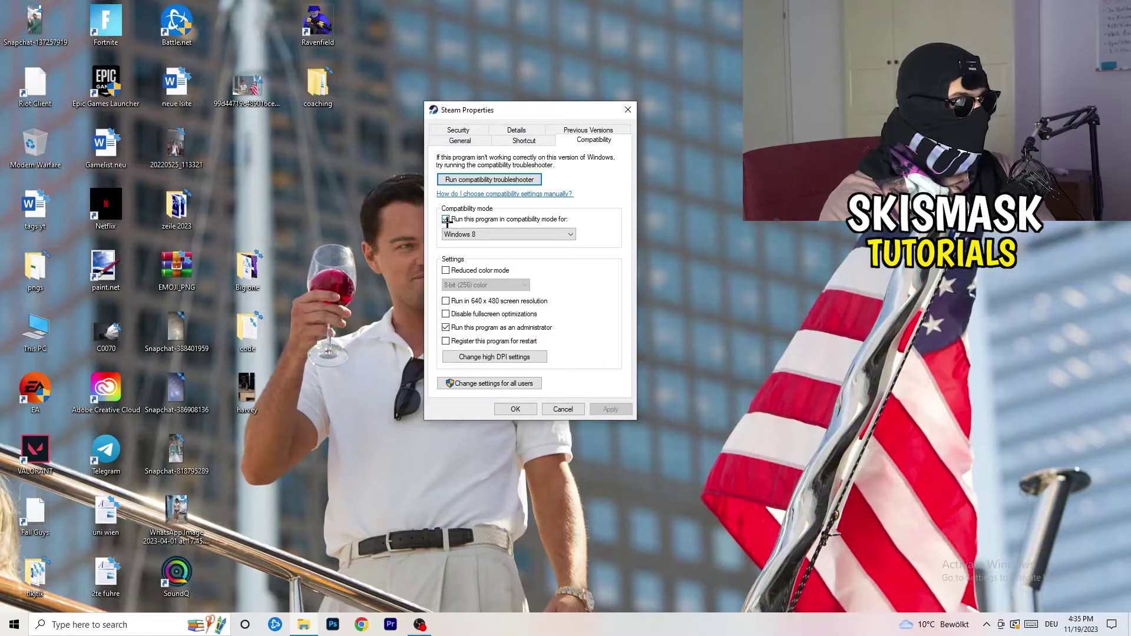
left_click(538, 233)
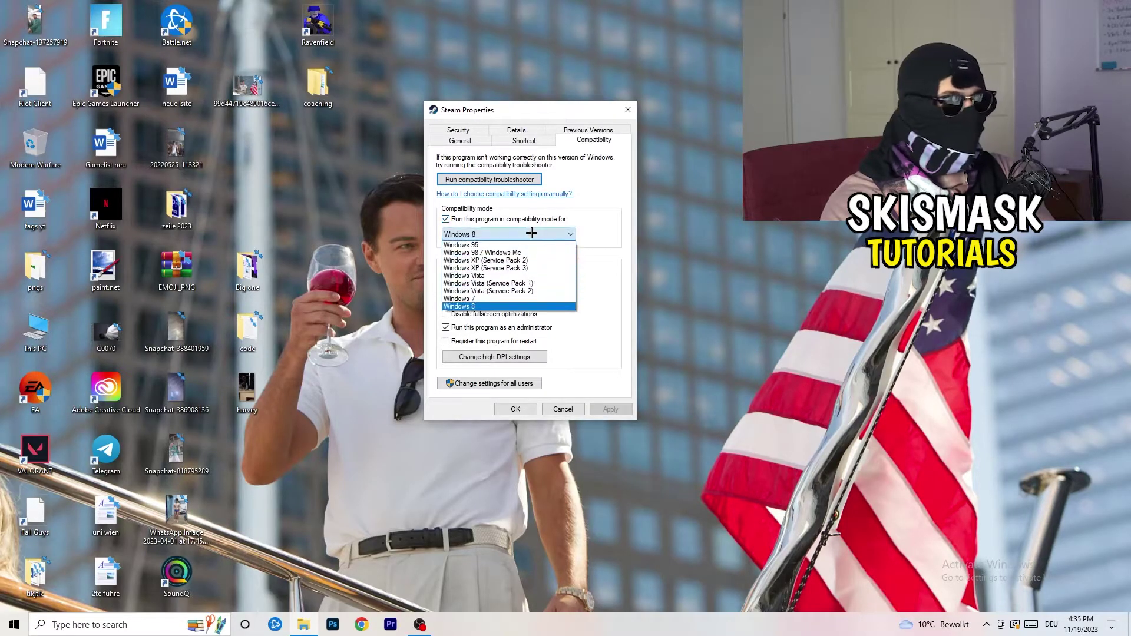
left_click(628, 226)
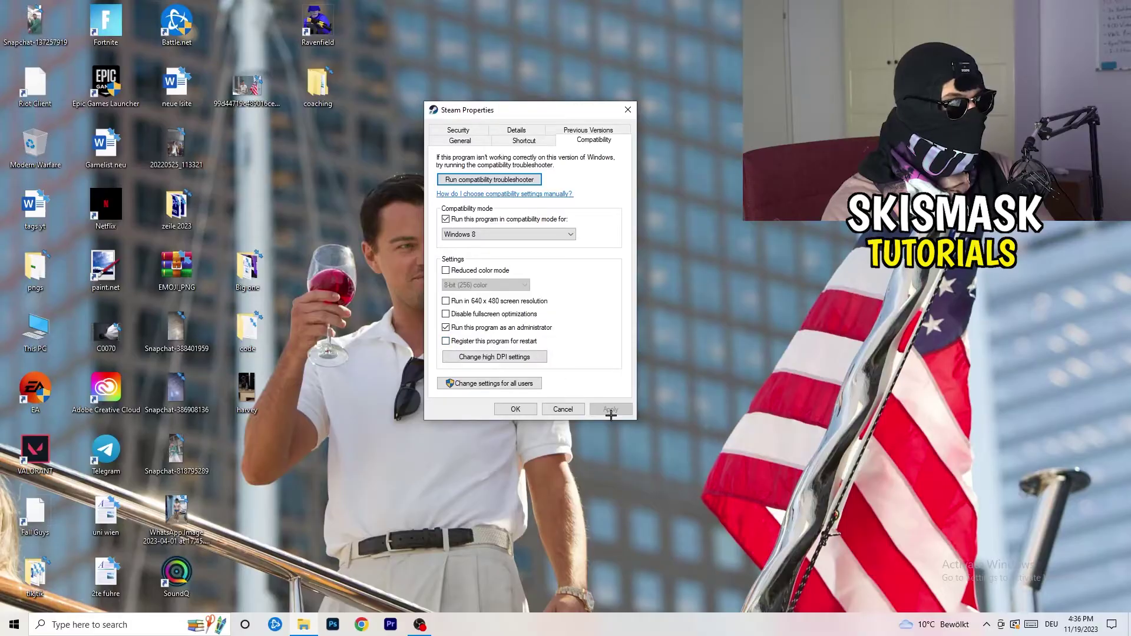
left_click(515, 408)
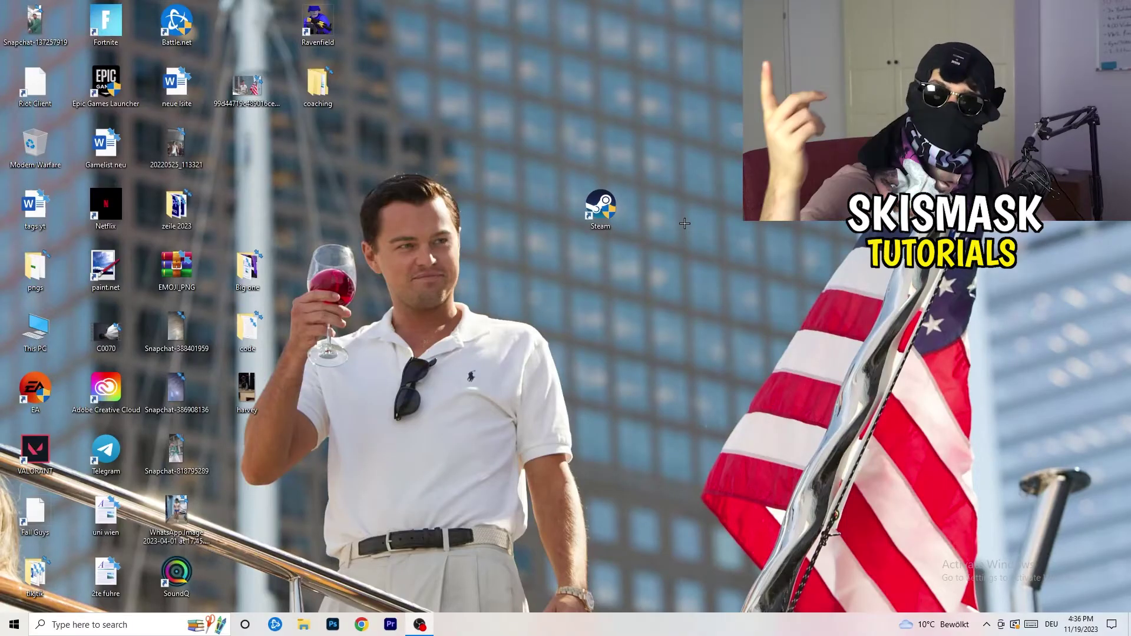
Move the Steam shortcut back left and recheck its Windows 8 administrator compatibility settings
left_click_drag(624, 226, 553, 226)
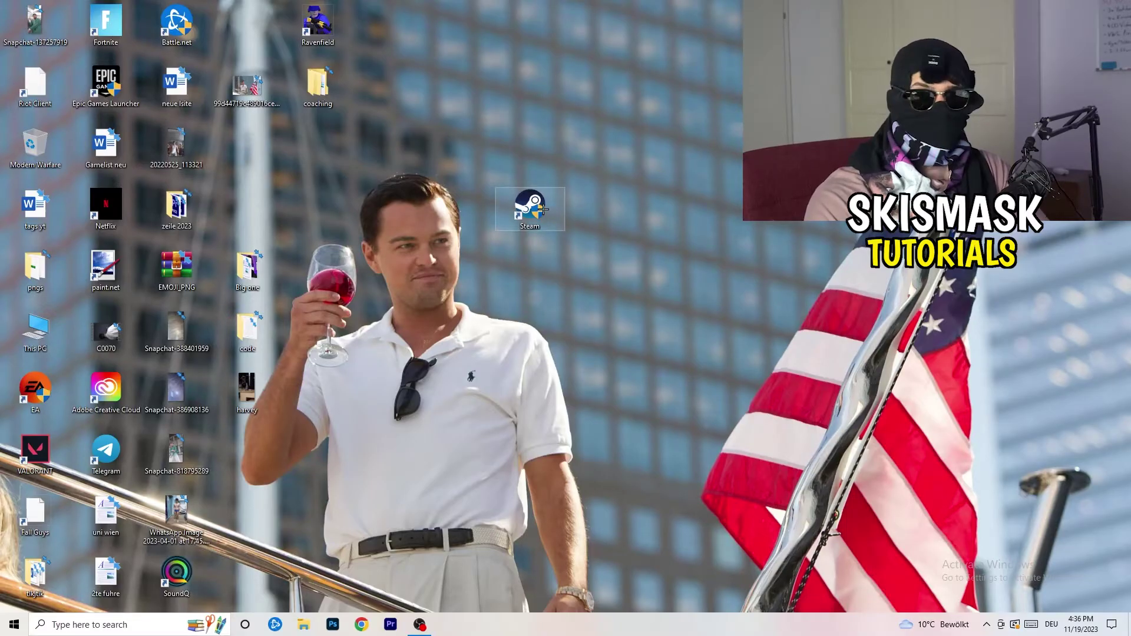
left_click_drag(543, 208, 407, 201)
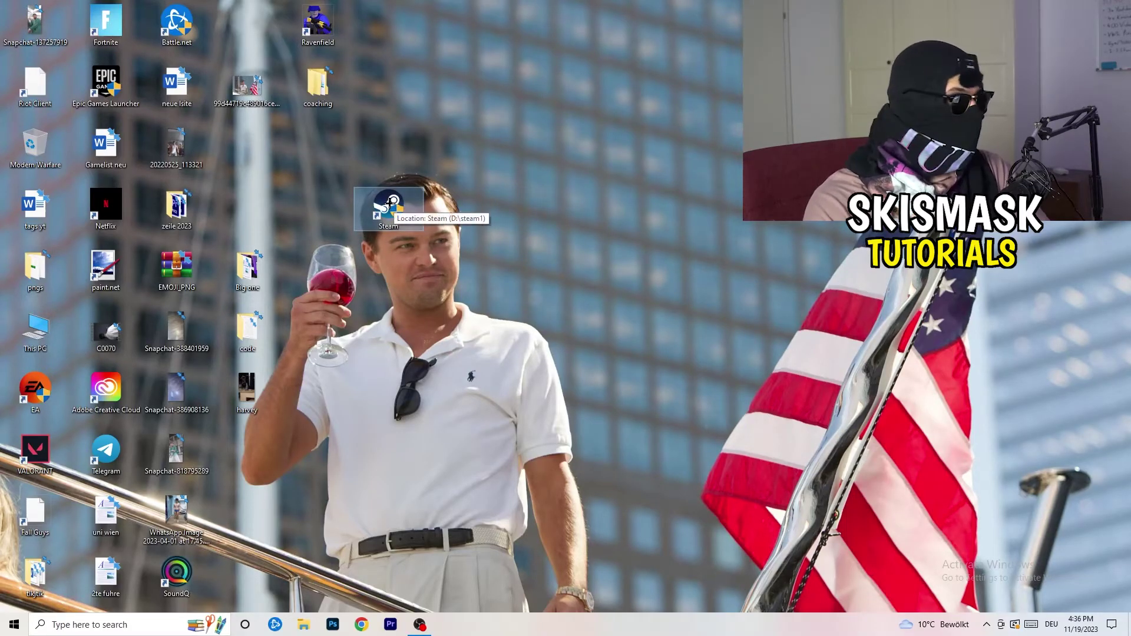
right_click(390, 204)
left_click(444, 518)
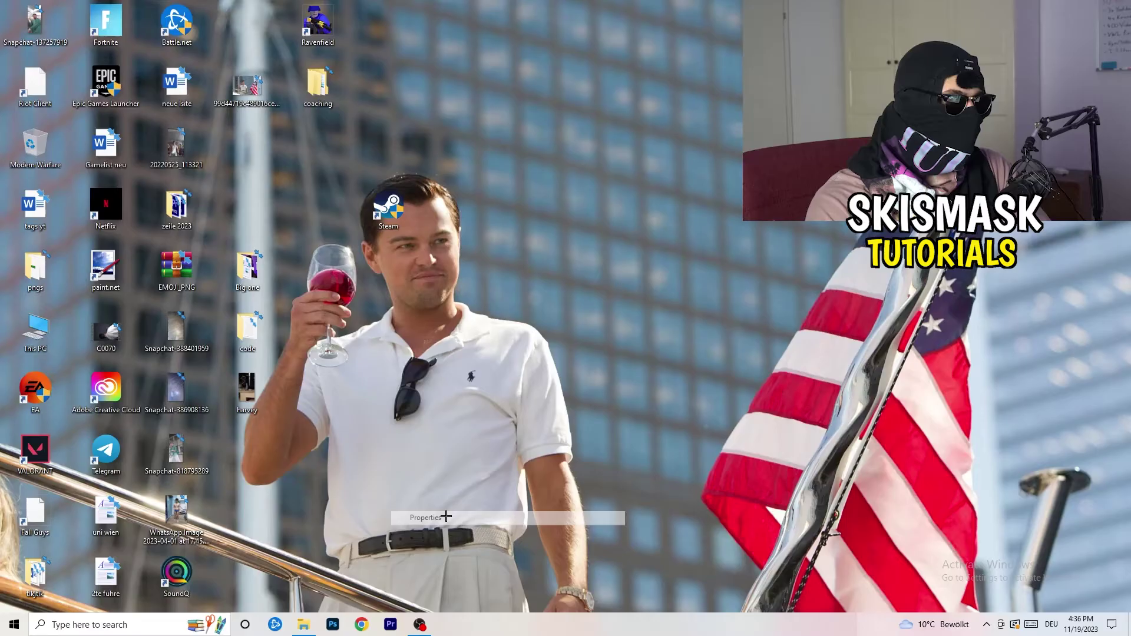
left_click(555, 245)
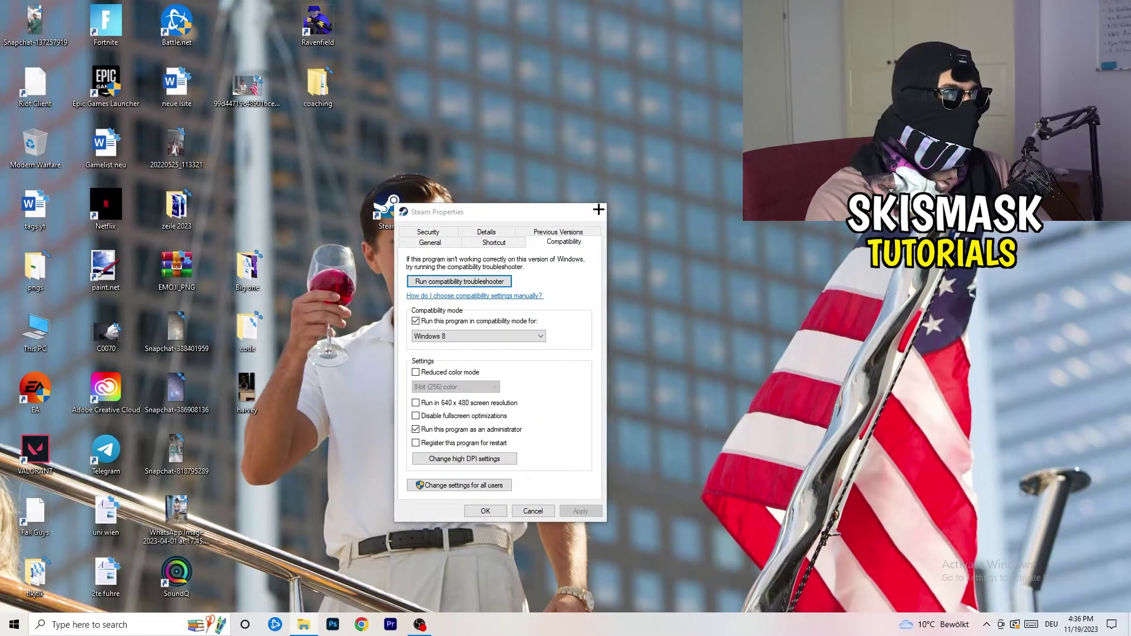
left_click(598, 211)
left_click(606, 105)
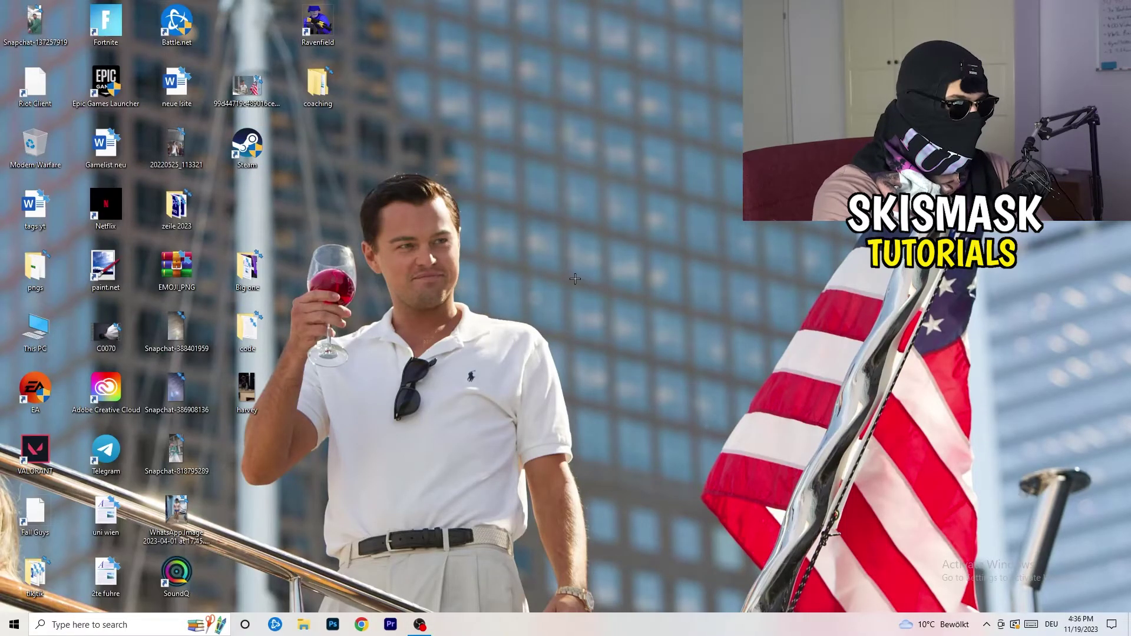
Launch Task Manager from the taskbar menu and maximize its window
left_click_drag(557, 619, 647, 631)
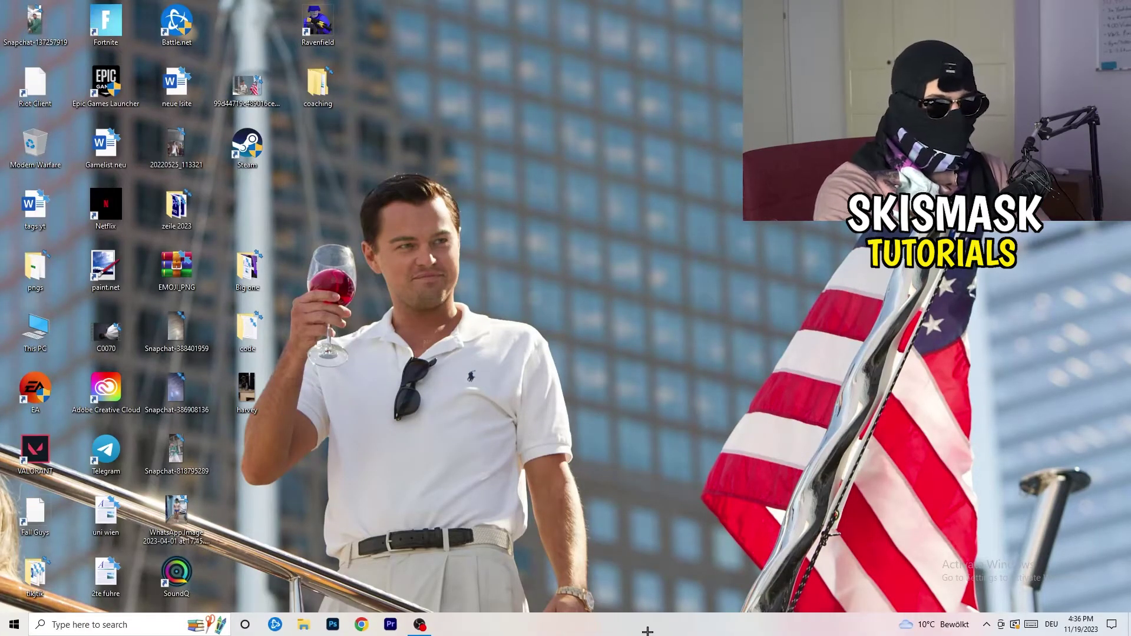
right_click(603, 628)
left_click(648, 568)
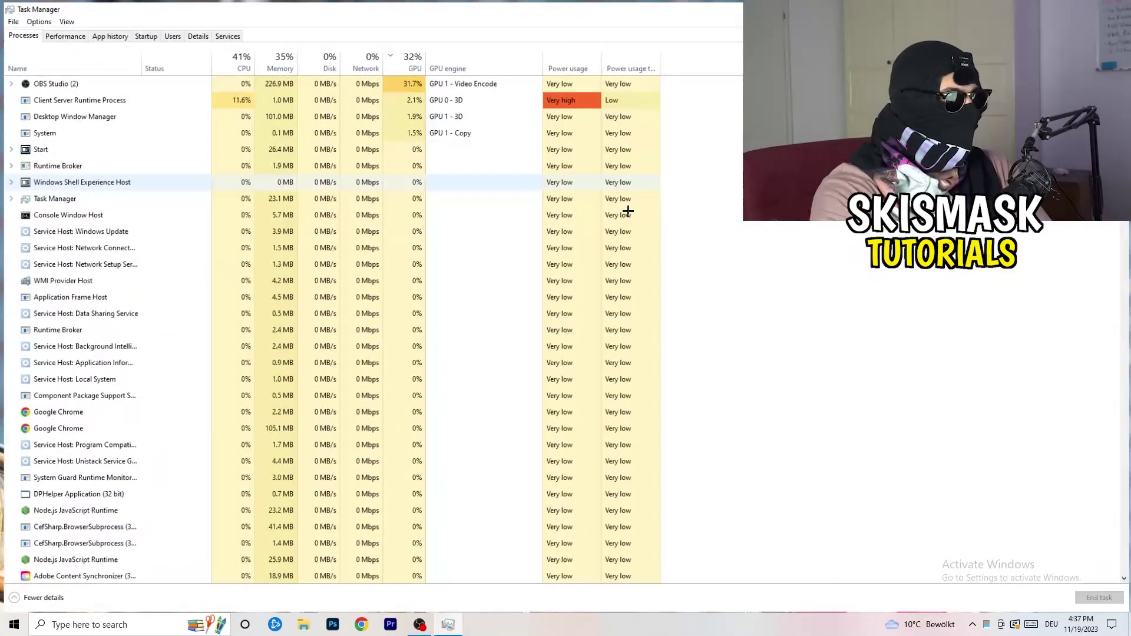
key("super+Up")
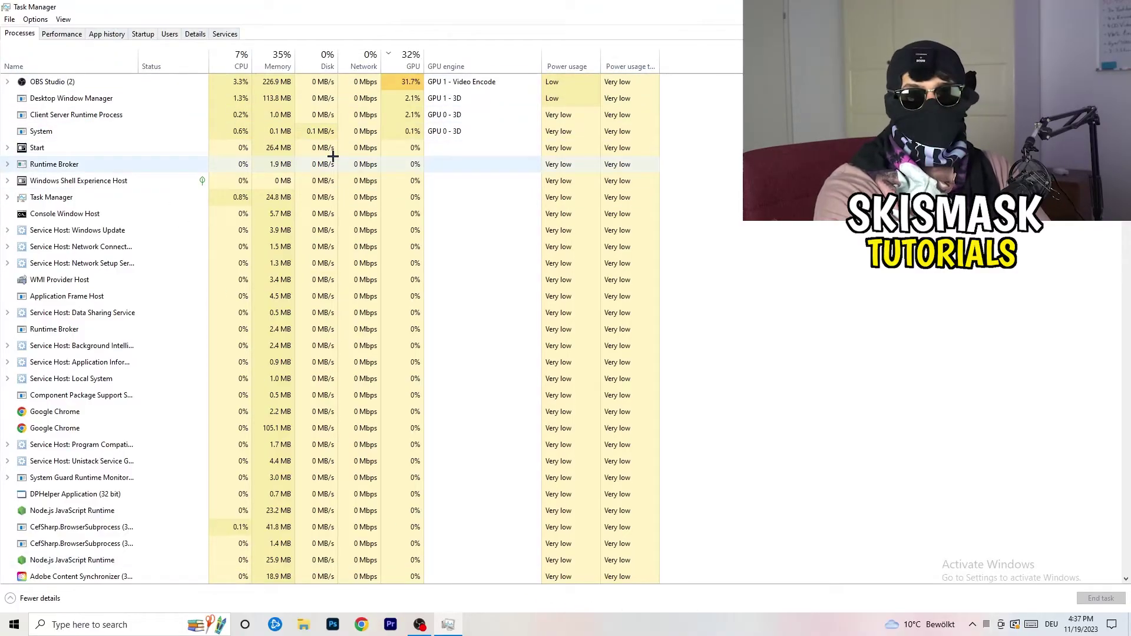
Switch Task Manager to the Details tab listing each process with PID and status
left_click(195, 33)
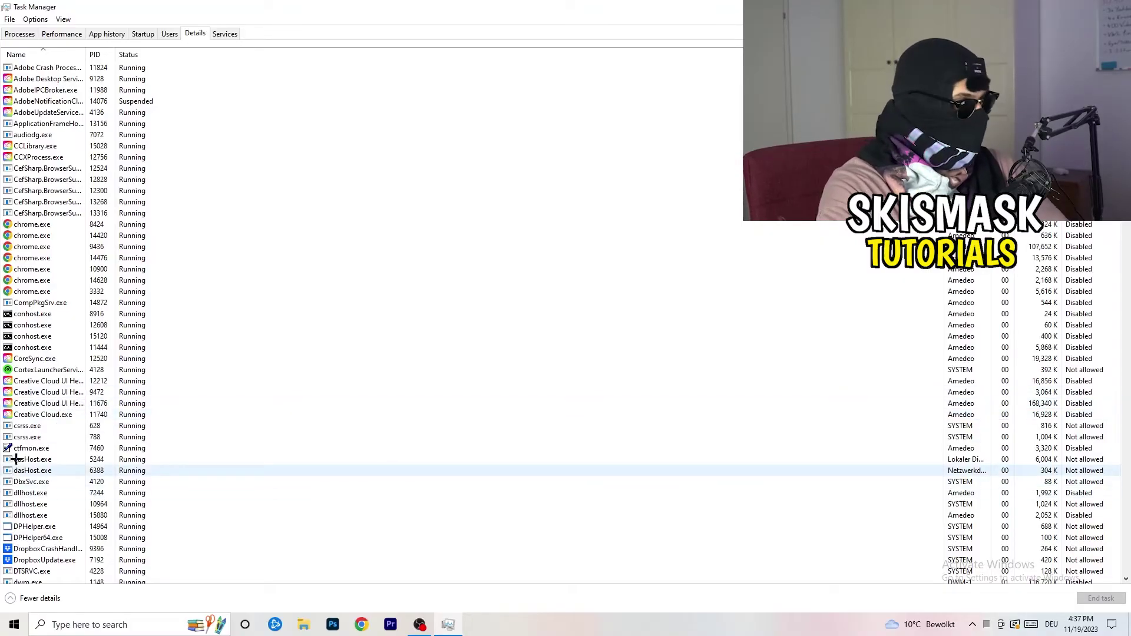
Show the Set priority options for Creative Cloud UI Helper.exe, currently Normal
right_click(35, 392)
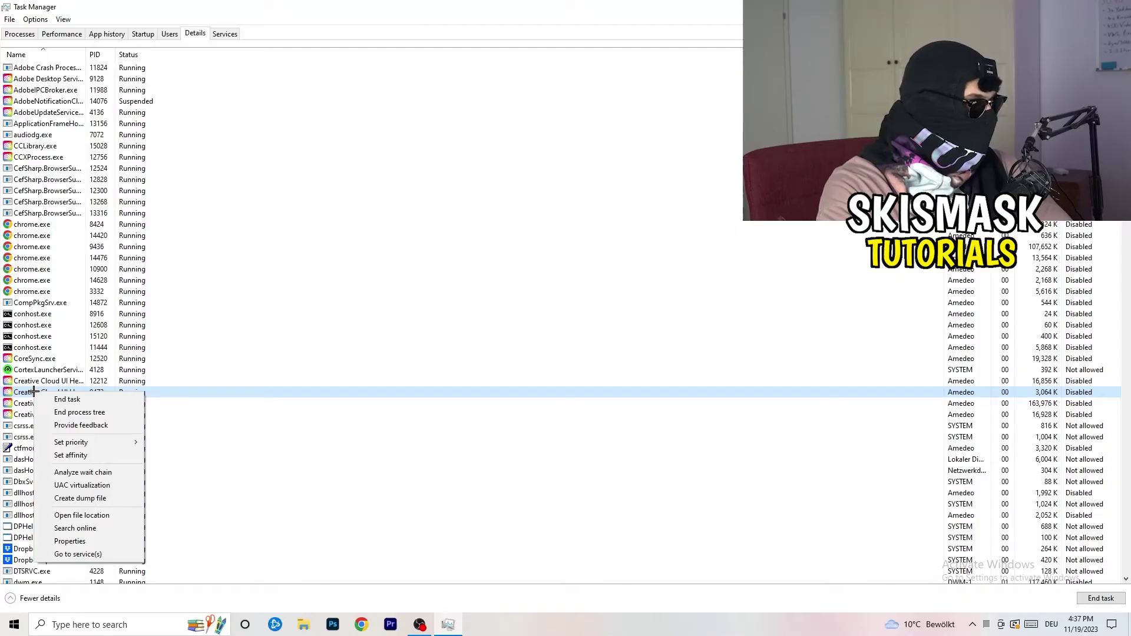
mouse_move(74, 446)
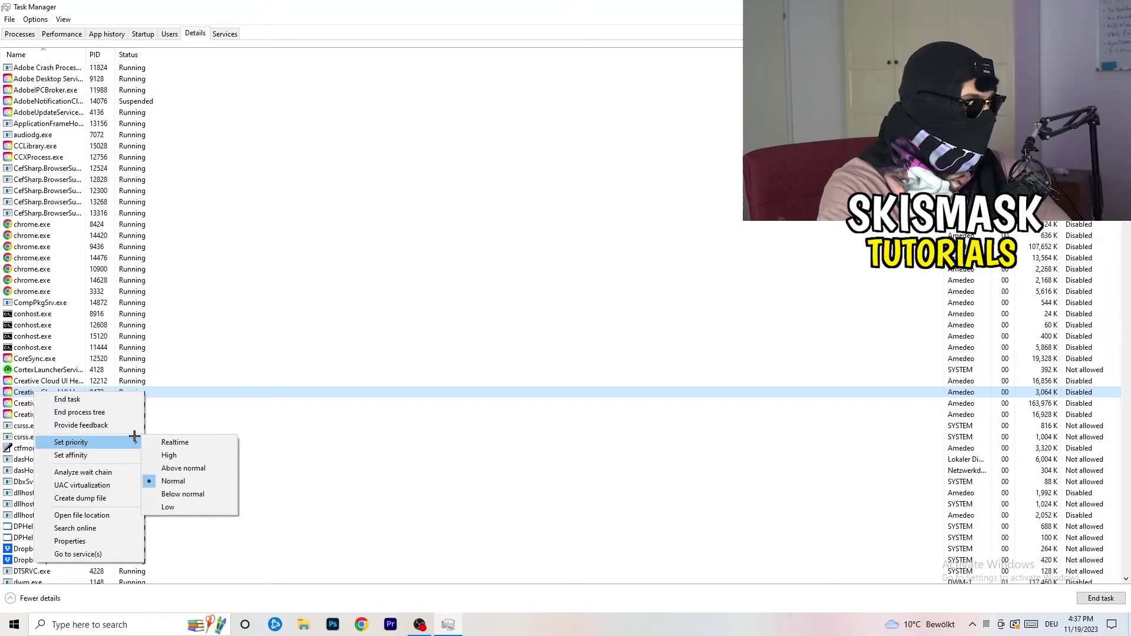